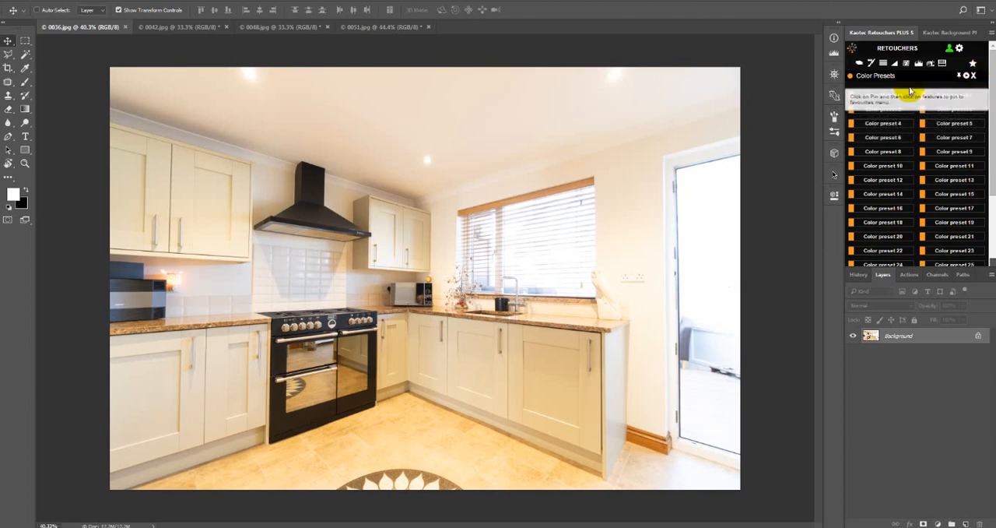
{"action": "left_click", "coordinate": [974, 75]}
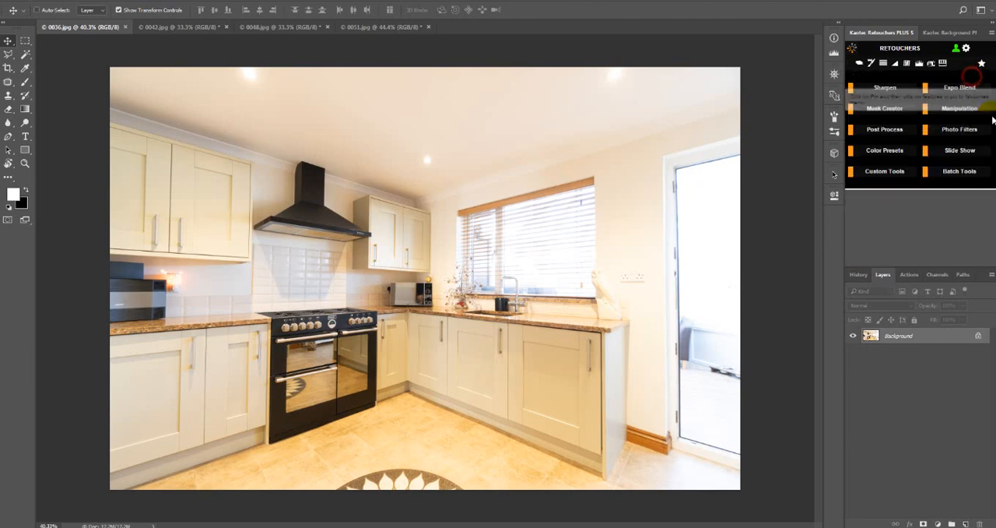
{"action": "left_click", "coordinate": [959, 108]}
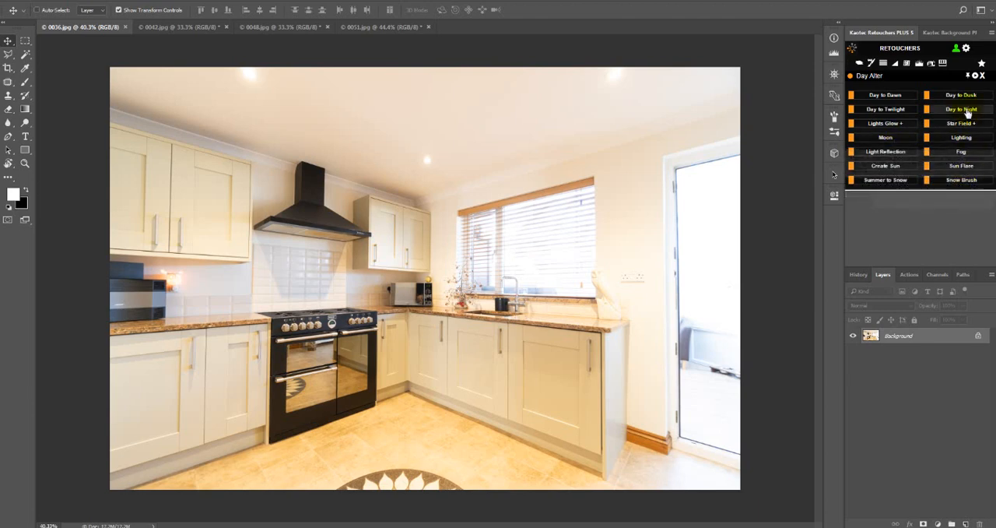
{"action": "left_click", "coordinate": [975, 76]}
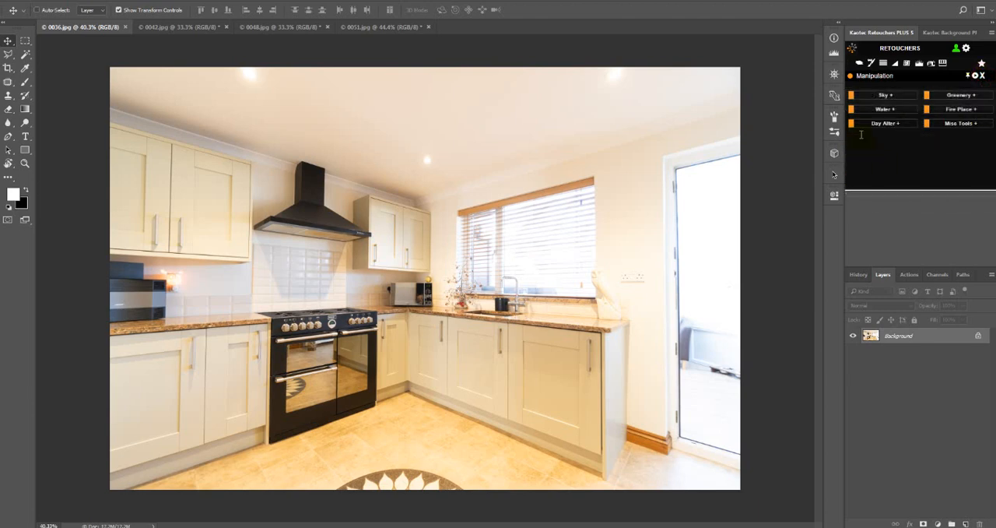
{"action": "left_click", "coordinate": [982, 77]}
{"action": "left_click", "coordinate": [884, 153]}
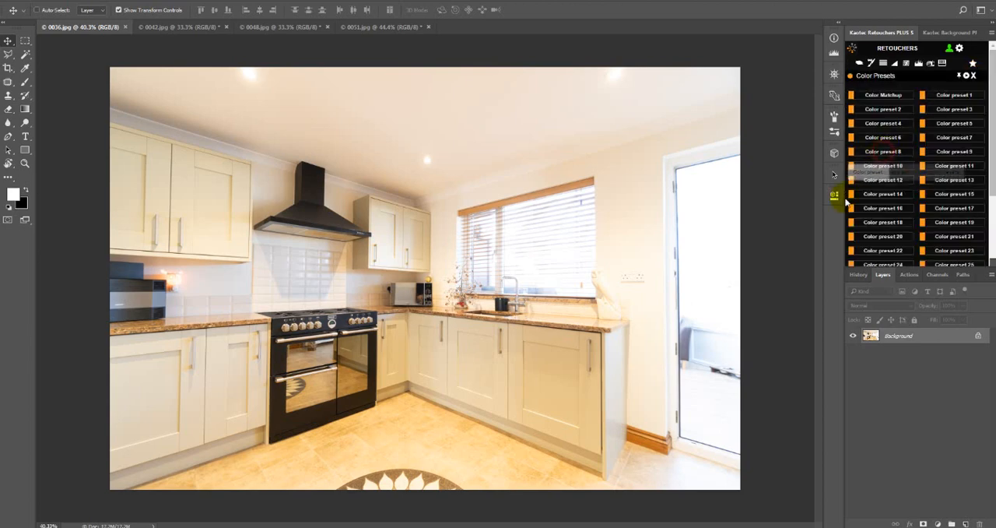
{"action": "left_click", "coordinate": [943, 97]}
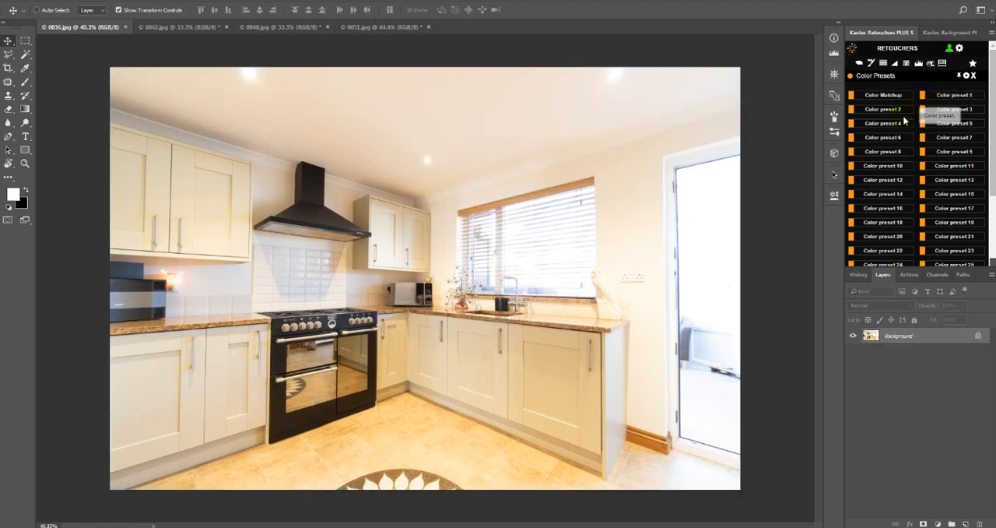
{"action": "left_click", "coordinate": [893, 111]}
{"action": "key", "text": "ctrl+z"}
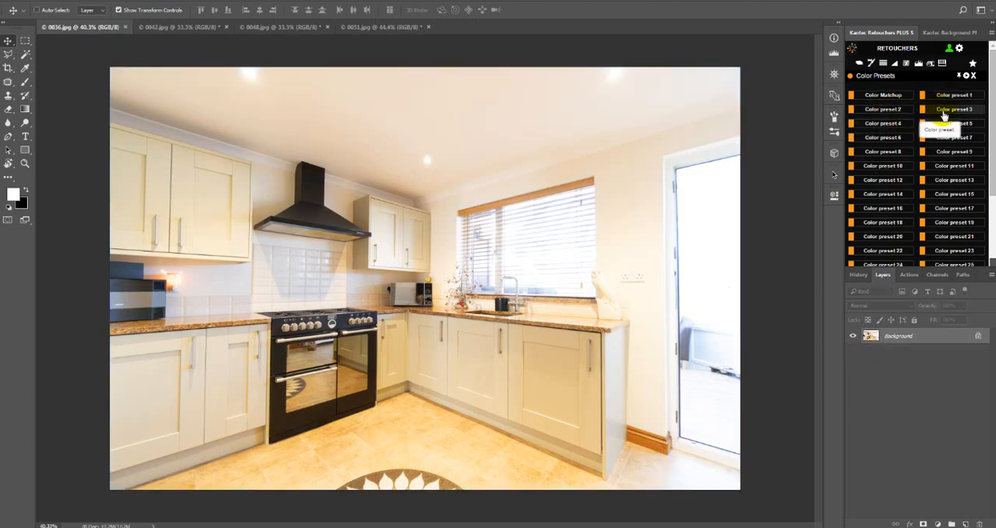
{"action": "left_click", "coordinate": [943, 111]}
{"action": "key", "text": "ctrl+z"}
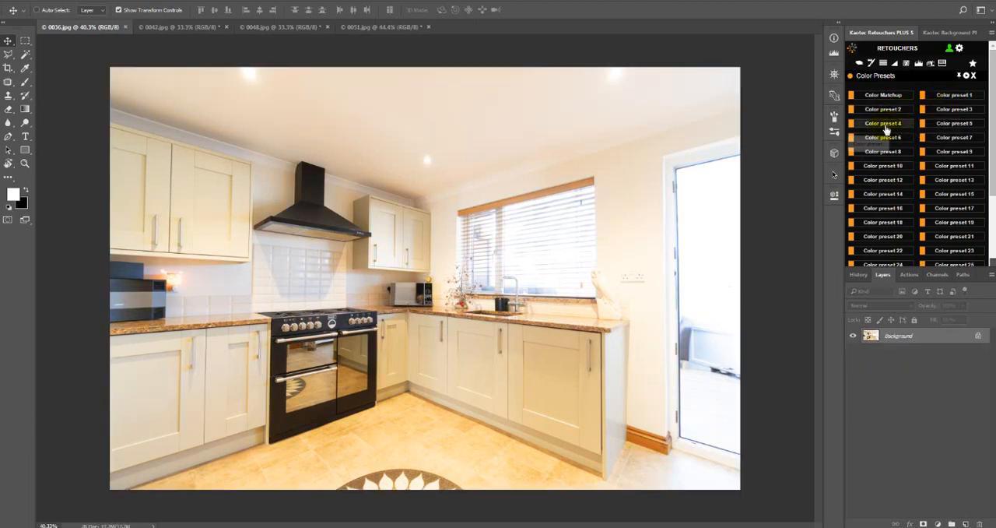
{"action": "left_click", "coordinate": [883, 137]}
{"action": "key", "text": "ctrl+z"}
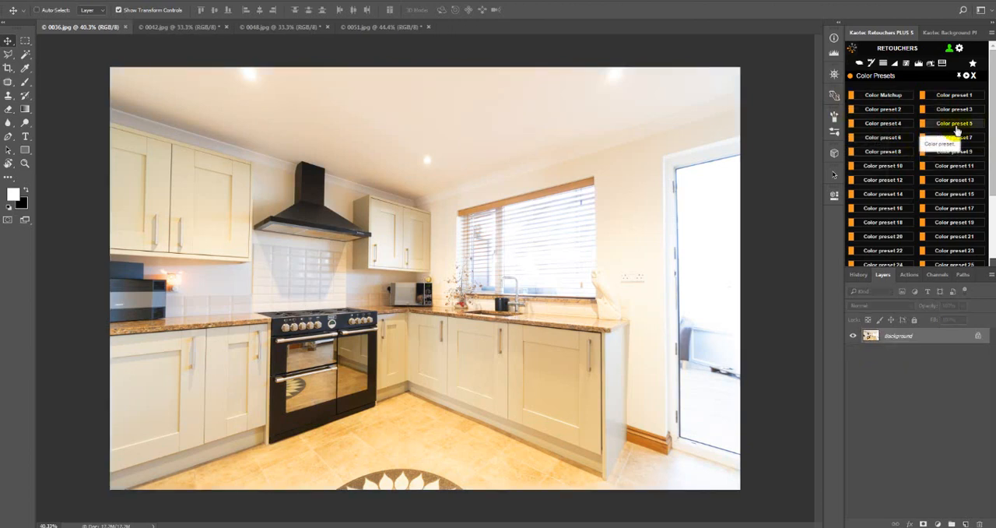
Apply Color preset 5 to the kitchen photo 0036.jpg and compare the image with and without the preset layer.
{"action": "left_click", "coordinate": [953, 124]}
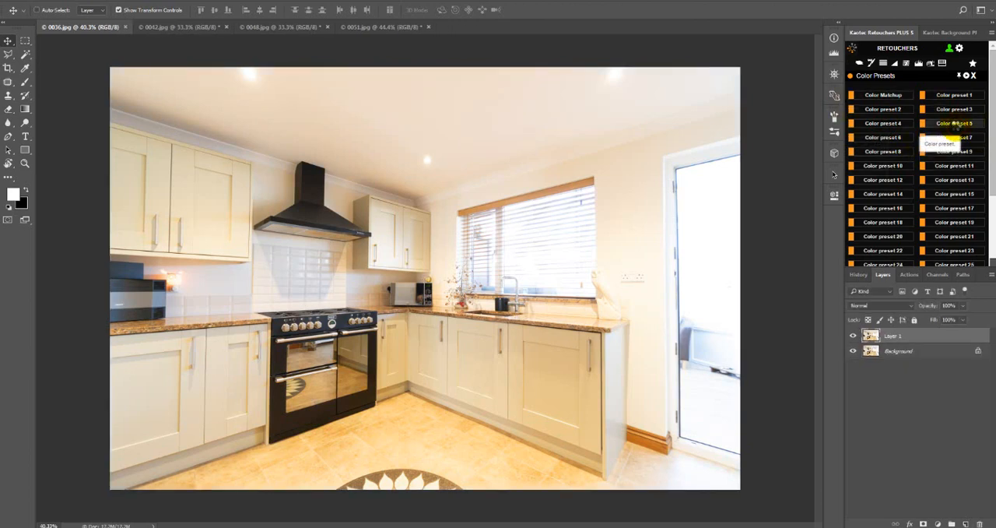
{"action": "left_click", "coordinate": [954, 137]}
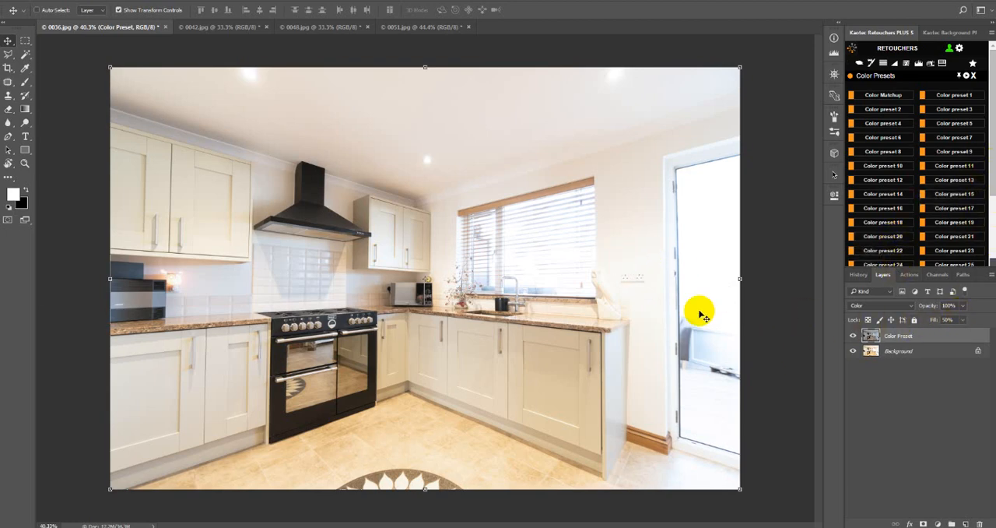
{"action": "left_click", "coordinate": [852, 336]}
{"action": "left_click", "coordinate": [852, 336]}
{"action": "left_click", "coordinate": [852, 336]}
{"action": "left_click", "coordinate": [852, 337]}
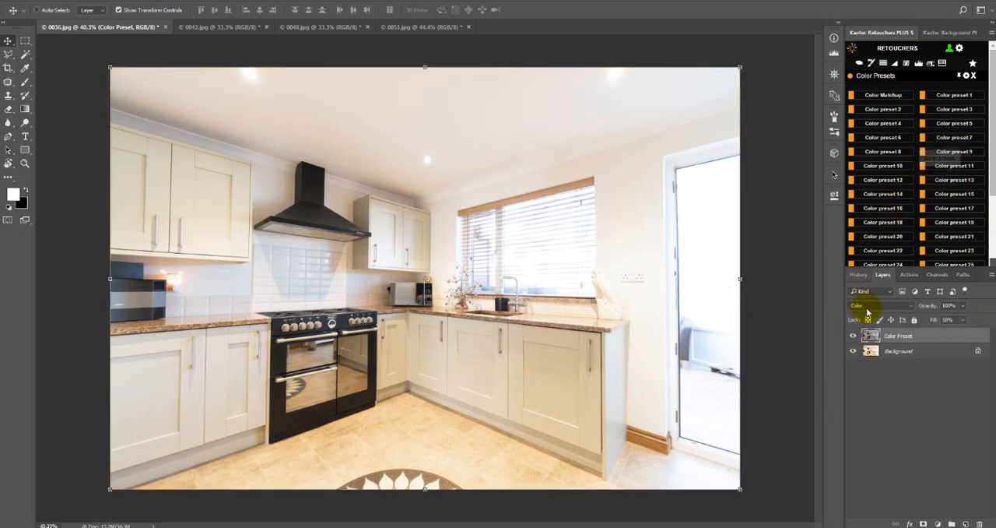
{"action": "left_click", "coordinate": [852, 336]}
{"action": "left_click", "coordinate": [853, 336]}
{"action": "left_click", "coordinate": [853, 336]}
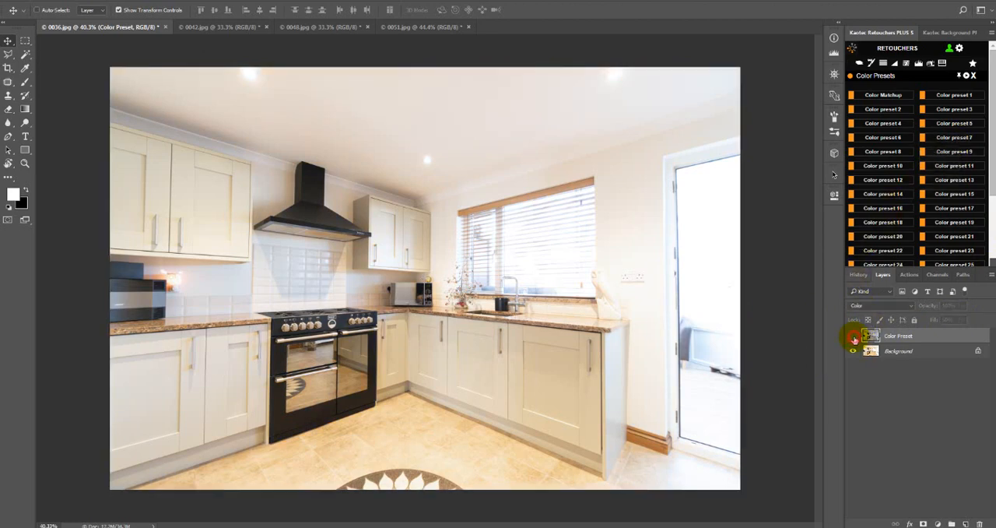
{"action": "left_click", "coordinate": [852, 336]}
{"action": "left_click", "coordinate": [853, 336]}
{"action": "left_click", "coordinate": [853, 337]}
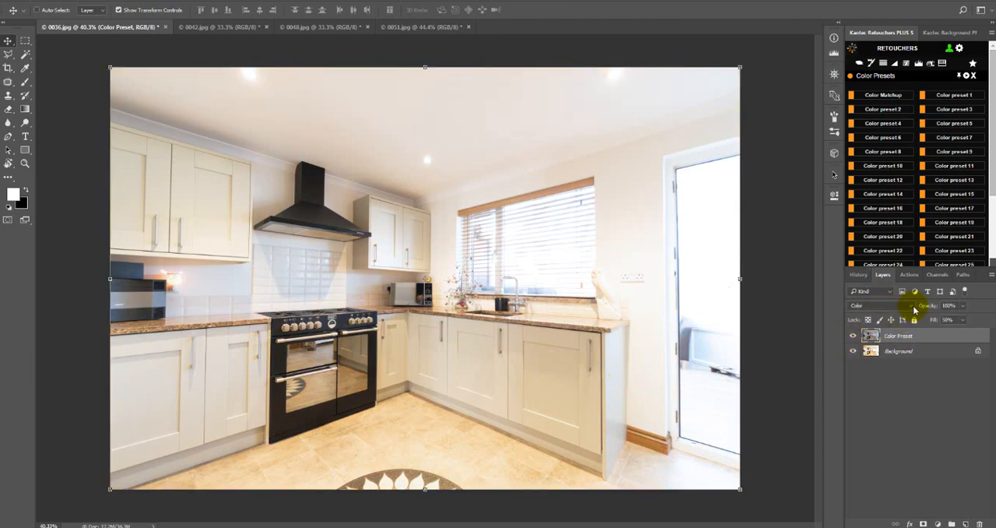
Try the Normal and Soft Light blend modes on the Color Preset layer, and set it back to Color.
{"action": "left_click", "coordinate": [882, 306]}
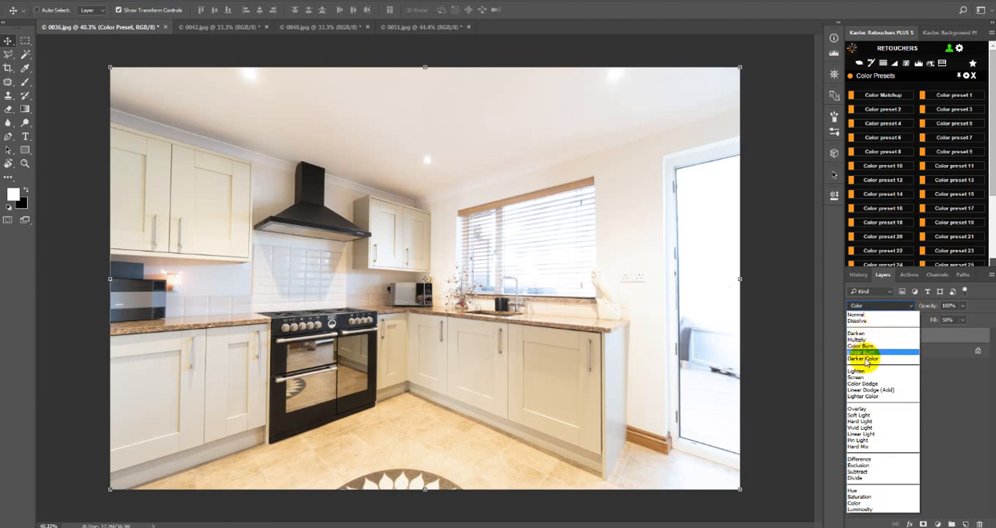
{"action": "left_click", "coordinate": [865, 315]}
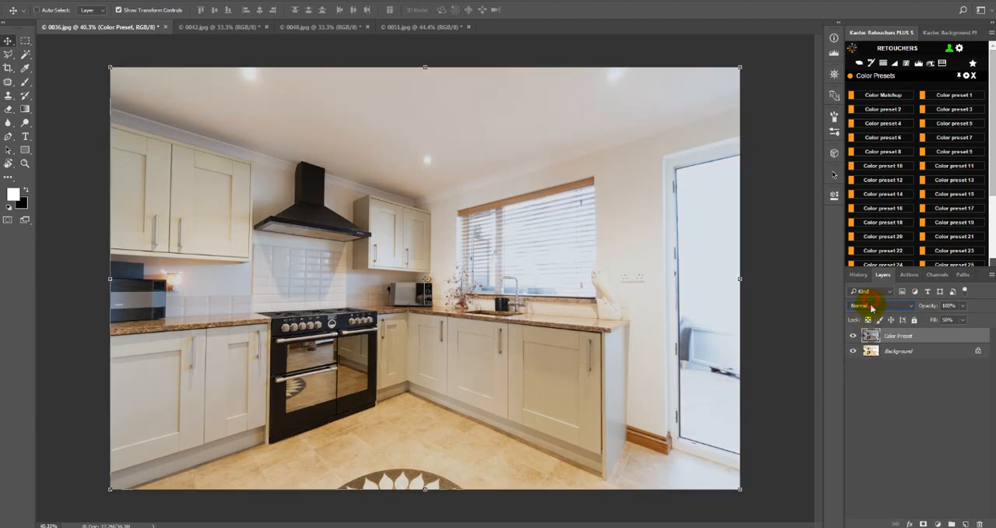
{"action": "left_click", "coordinate": [875, 305]}
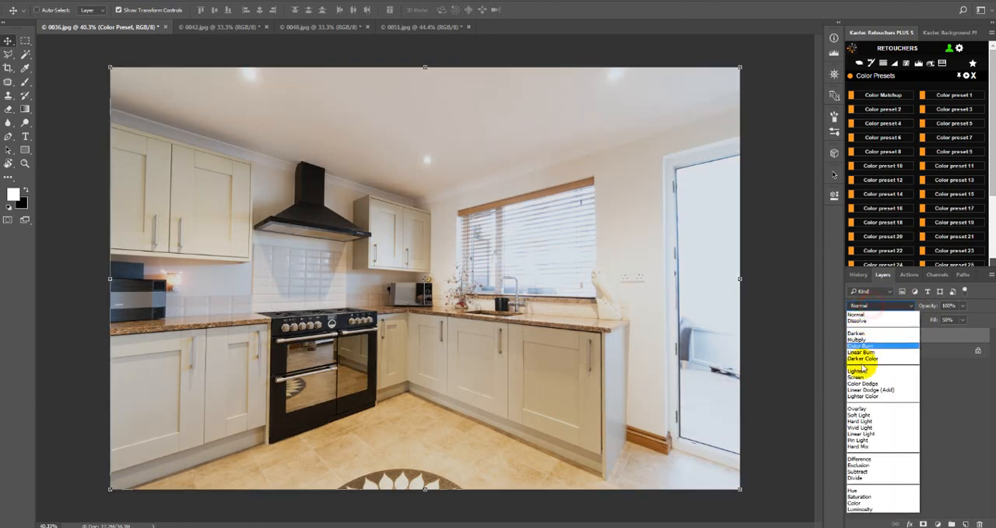
{"action": "left_click", "coordinate": [859, 415]}
{"action": "left_click", "coordinate": [870, 306]}
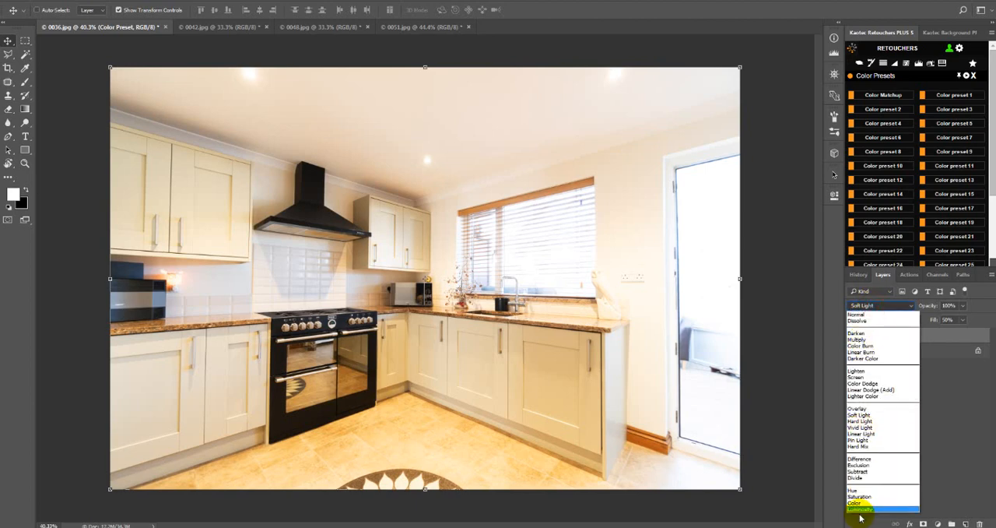
{"action": "left_click", "coordinate": [870, 504]}
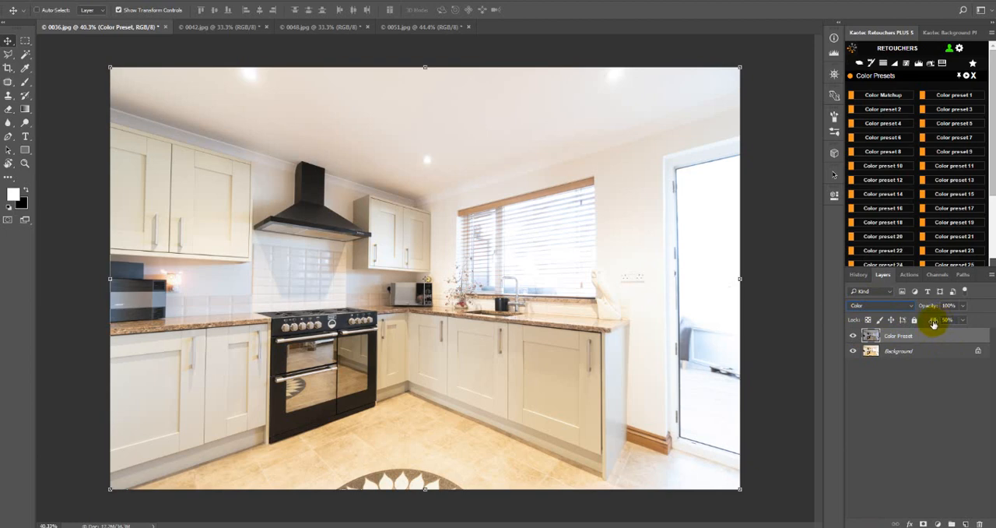
Compare the Color Preset layer's effect once more and flatten 0036.jpg with Snap Flatten, saving a history snapshot.
{"action": "left_click_drag", "start_coordinate": [934, 324], "coordinate": [943, 340]}
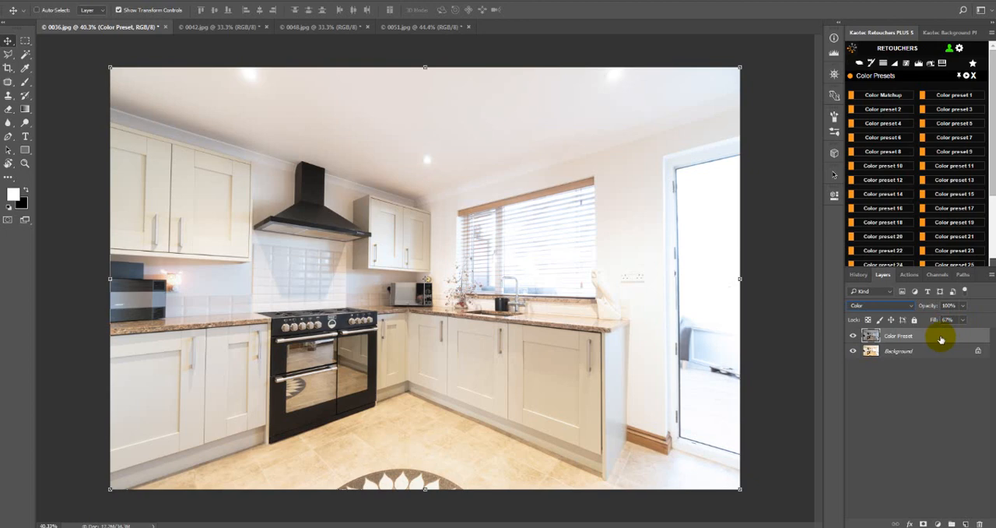
{"action": "left_click", "coordinate": [851, 336]}
{"action": "left_click", "coordinate": [852, 336]}
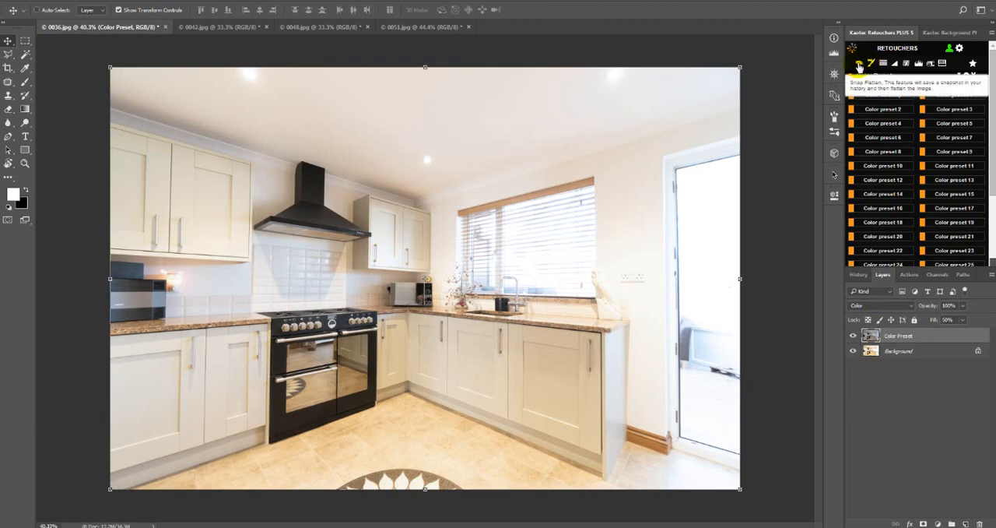
{"action": "left_click", "coordinate": [858, 63]}
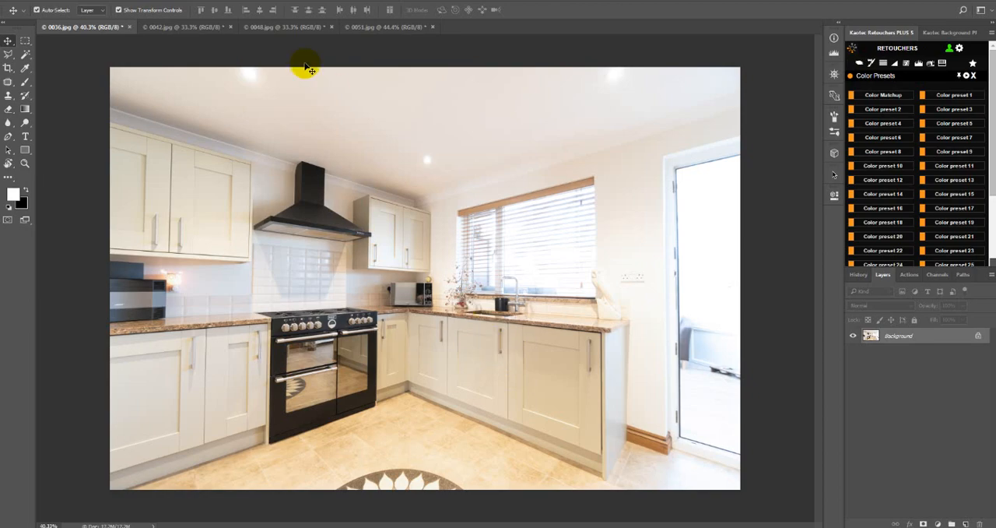
Compare the color tones of the four open kitchen photos 0036.jpg, 0042.jpg, 0048.jpg and 0051.jpg.
{"action": "key", "text": "ctrl+Tab"}
{"action": "key", "text": "ctrl+Tab"}
{"action": "key", "text": "ctrl+Tab"}
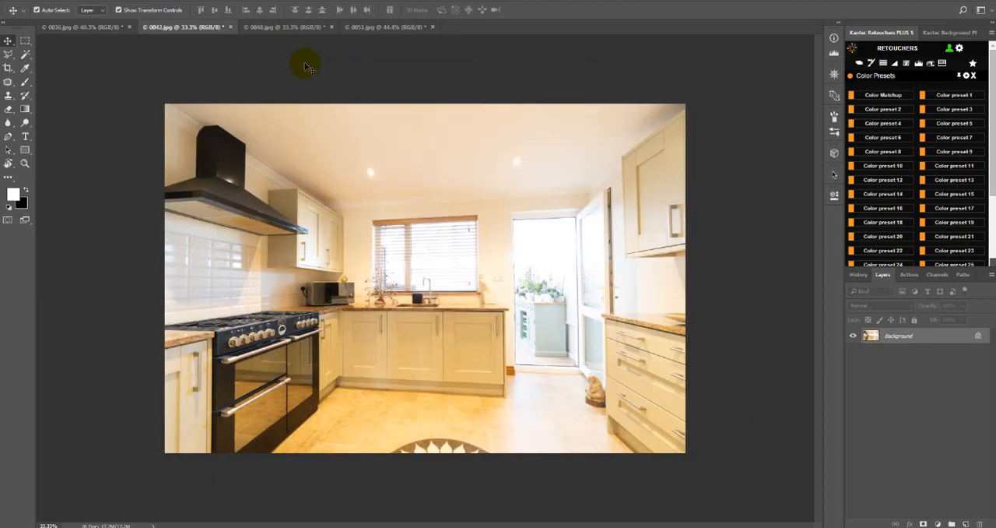
{"action": "key", "text": "ctrl+Tab"}
{"action": "key", "text": "ctrl+Tab"}
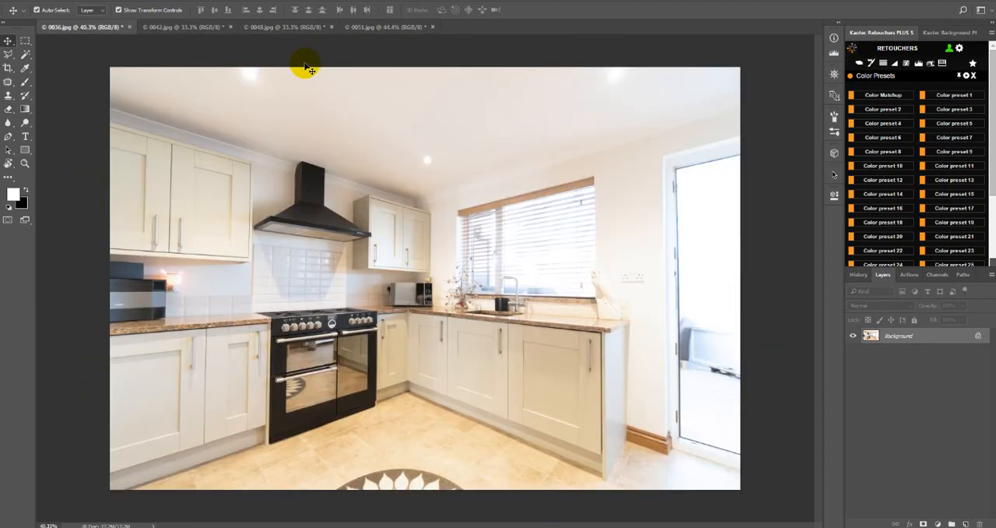
{"action": "key", "text": "ctrl+Tab"}
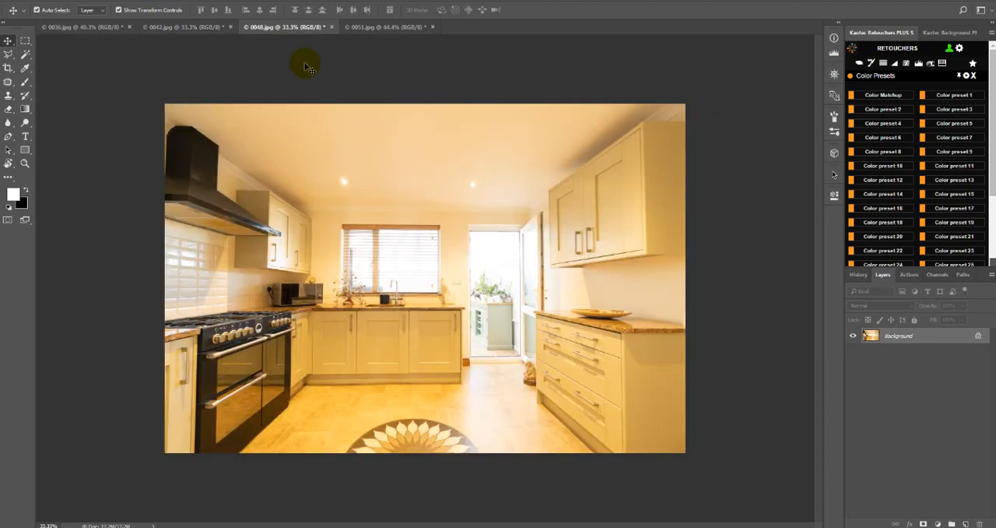
{"action": "key", "text": "ctrl+Tab"}
{"action": "key", "text": "ctrl+Tab"}
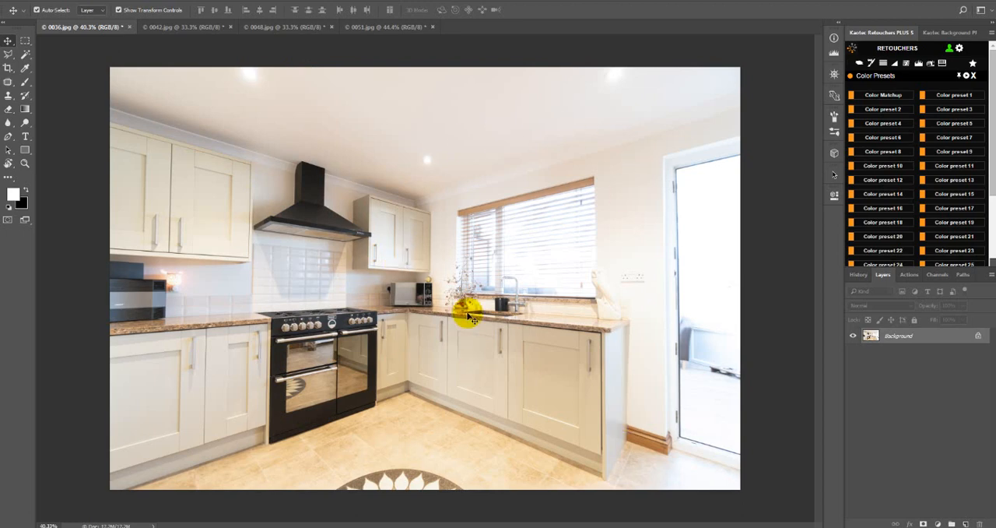
{"action": "key", "text": "ctrl+Tab"}
{"action": "key", "text": "ctrl+Tab"}
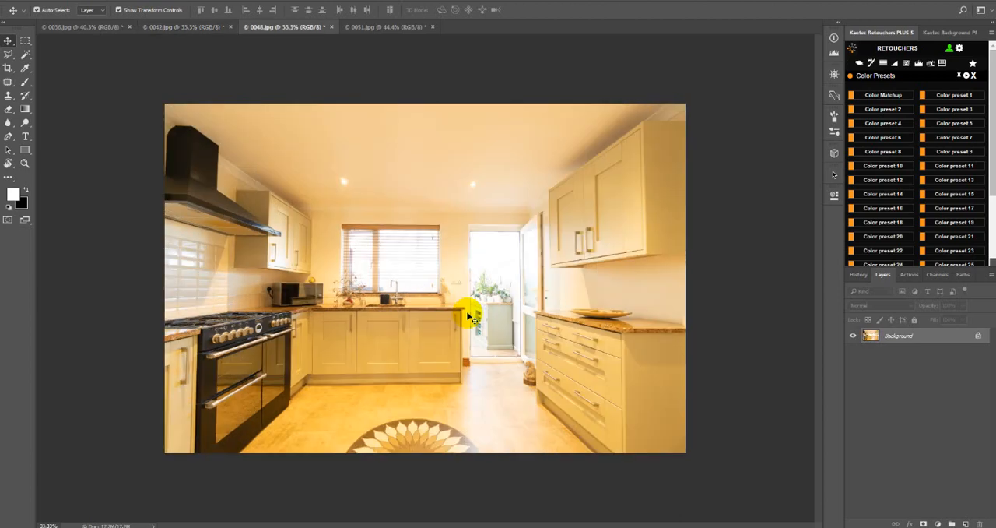
{"action": "key", "text": "ctrl+Tab"}
{"action": "key", "text": "ctrl+shift+Tab"}
{"action": "key", "text": "ctrl+shift+Tab"}
{"action": "key", "text": "ctrl+shift+Tab"}
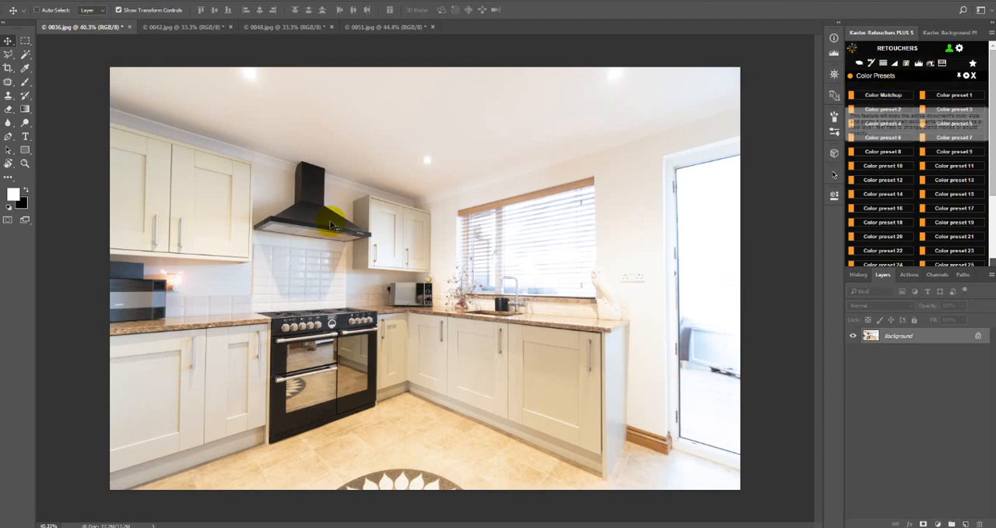
{"action": "key", "text": "ctrl"}
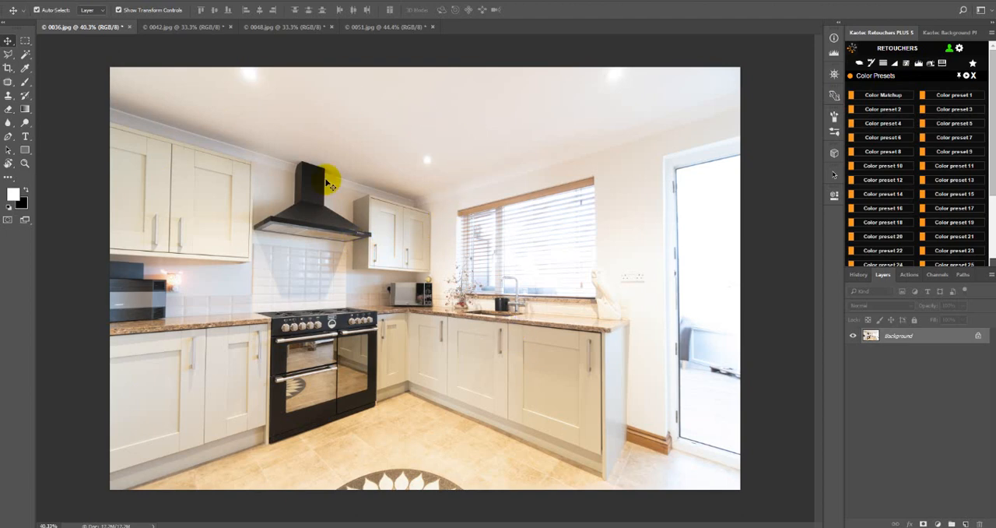
{"action": "key", "text": "ctrl+Tab"}
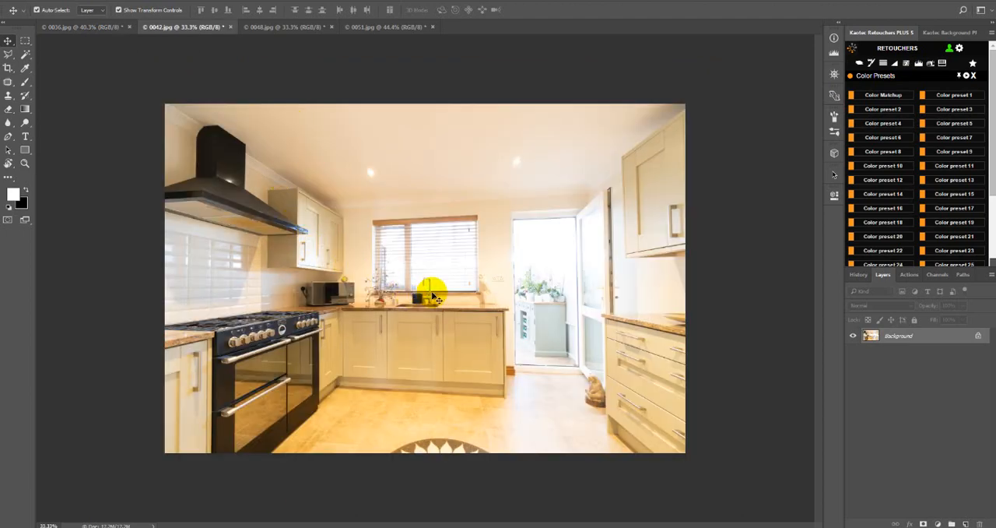
{"action": "key", "text": "ctrl+Tab"}
{"action": "key", "text": "ctrl+Tab"}
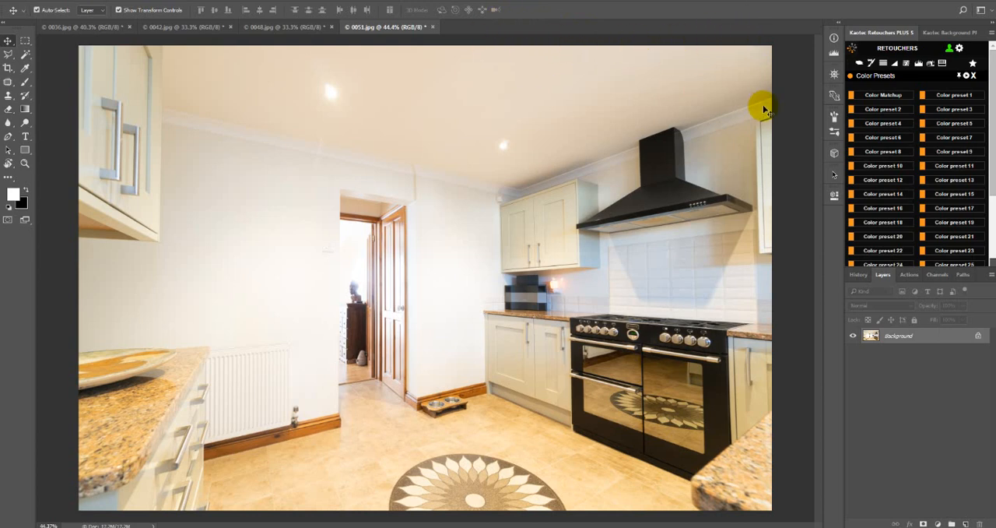
Make 0036.jpg the active document and run Color Matchup to copy its color style to all open documents.
{"action": "key", "text": "ctrl+shift+Tab"}
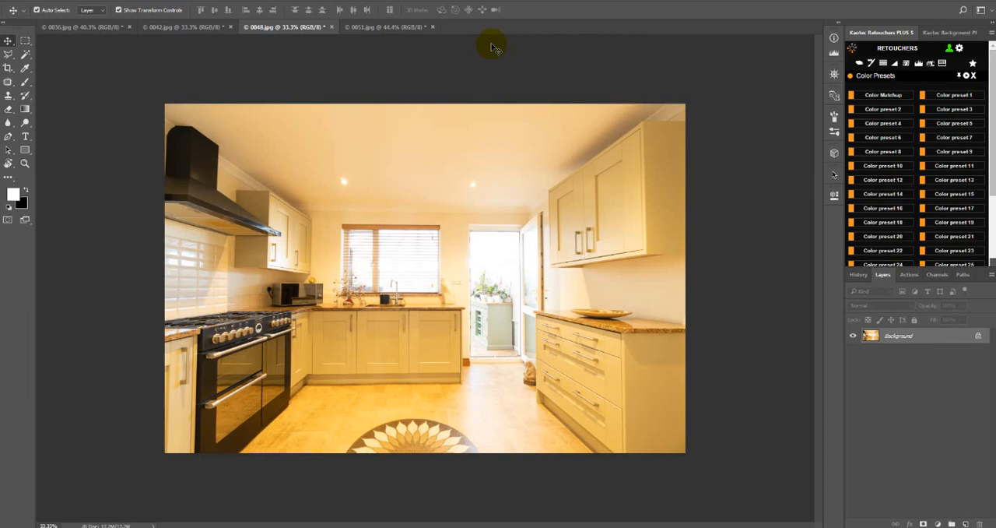
{"action": "key", "text": "ctrl+shift+Tab"}
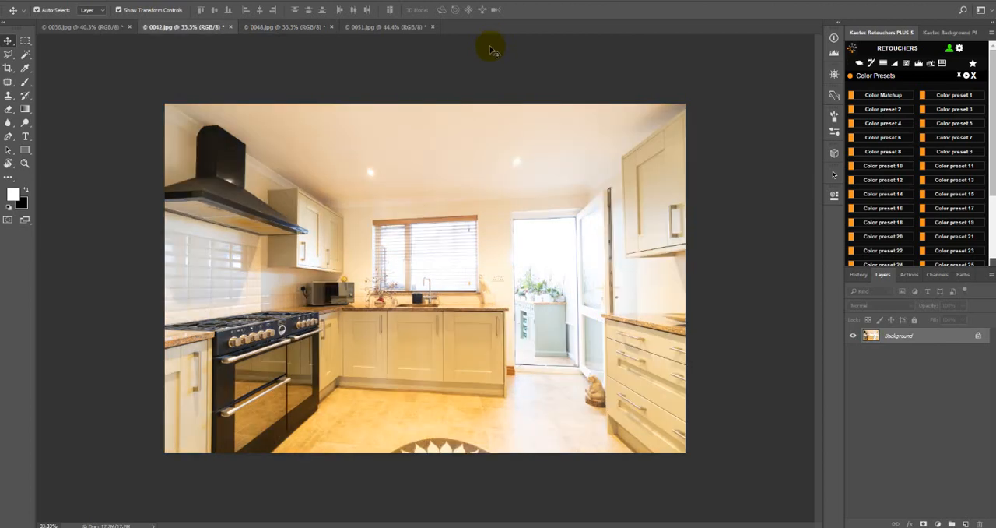
{"action": "key", "text": "ctrl+shift+Tab"}
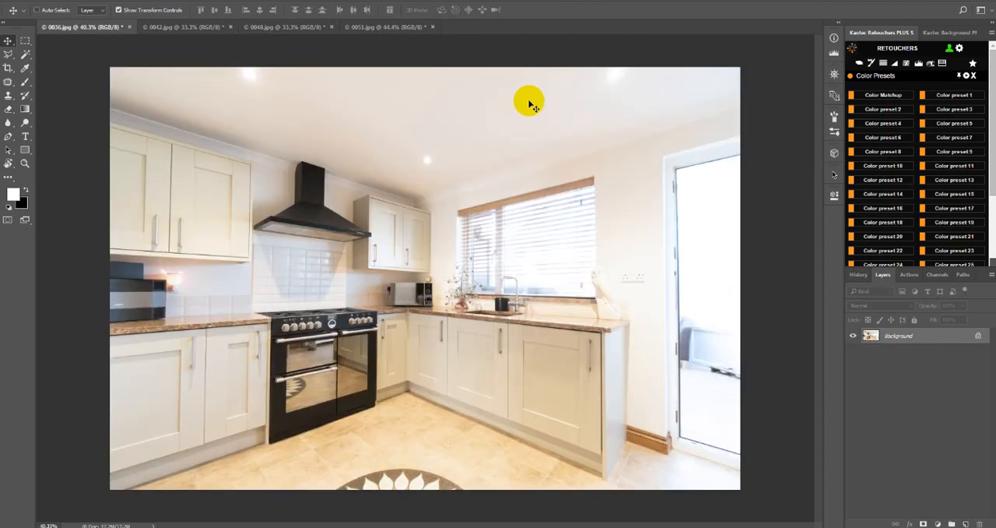
{"action": "left_click", "coordinate": [879, 96]}
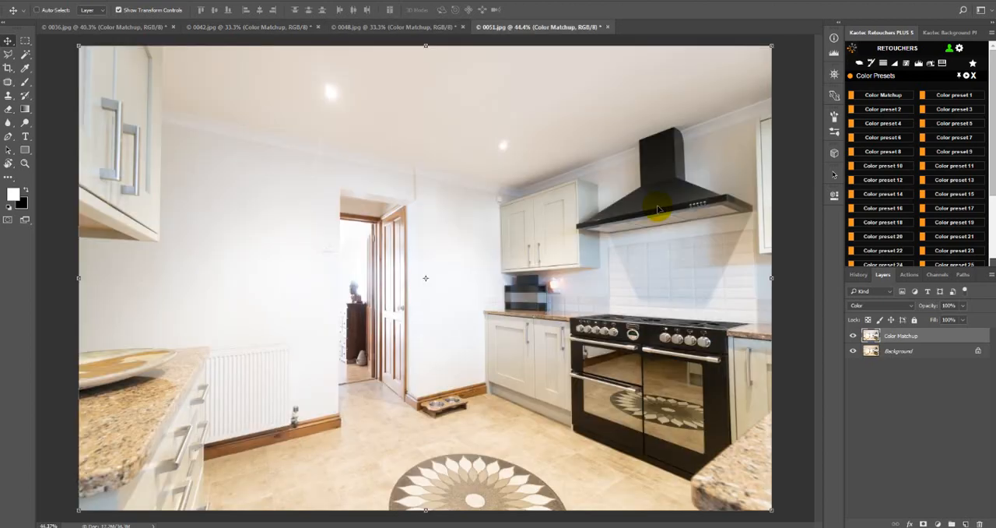
Examine the Color Matchup layer's effect and its fill setting on 0051.jpg and 0048.jpg.
{"action": "left_click", "coordinate": [852, 337]}
{"action": "left_click", "coordinate": [852, 337]}
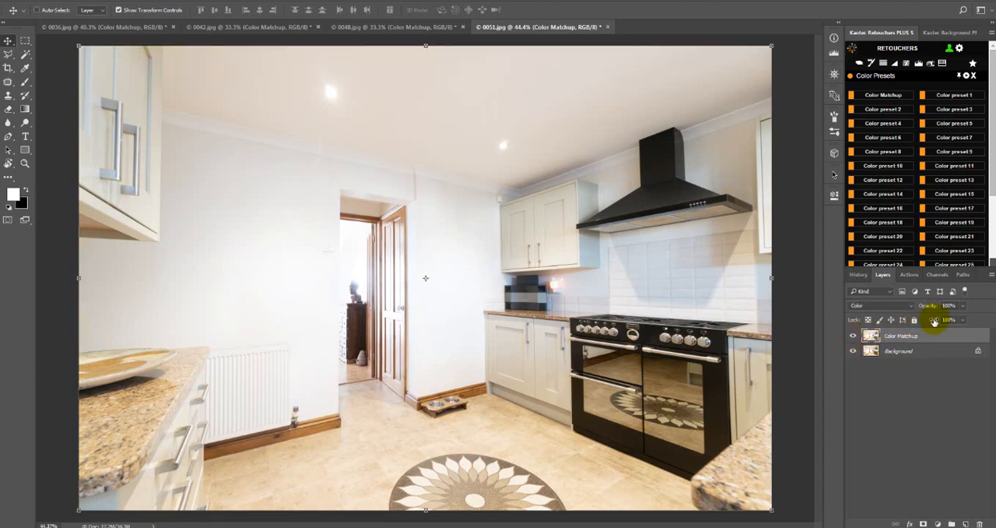
{"action": "left_click_drag", "start_coordinate": [934, 321], "coordinate": [989, 330]}
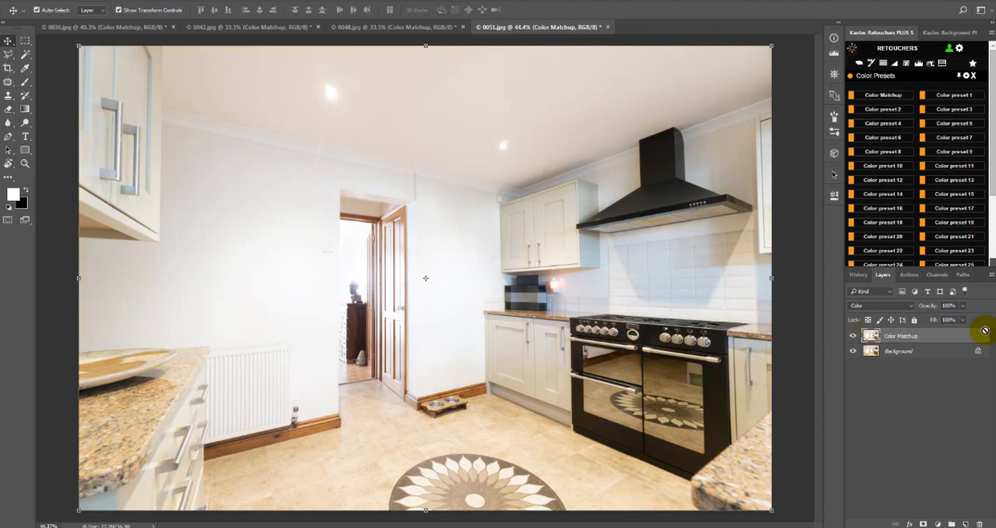
{"action": "key", "text": "ctrl+shift+Tab"}
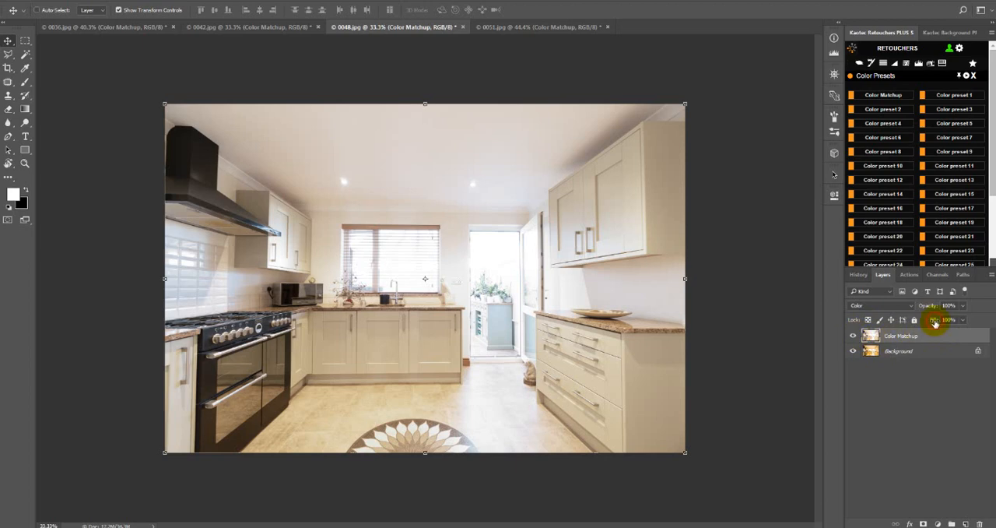
{"action": "left_click", "coordinate": [935, 323]}
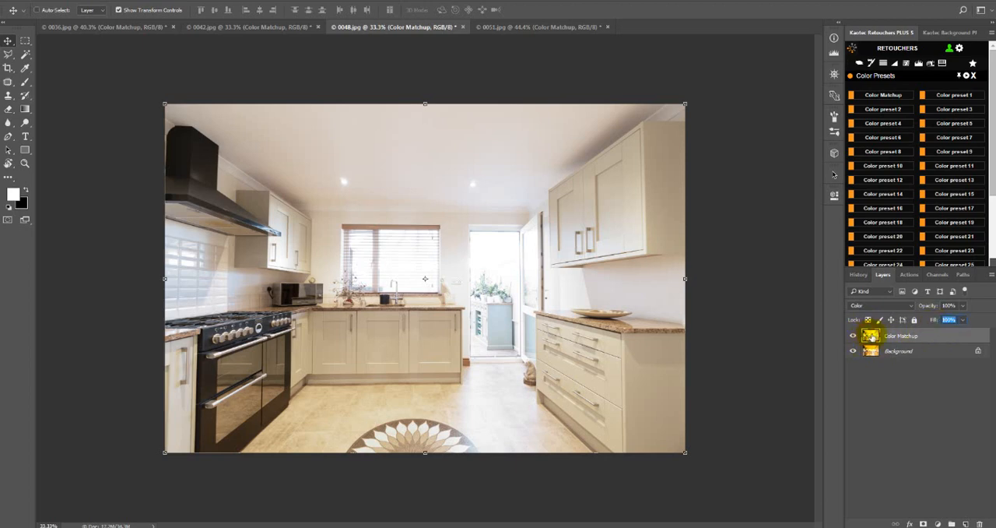
{"action": "key", "text": "ctrl+Tab"}
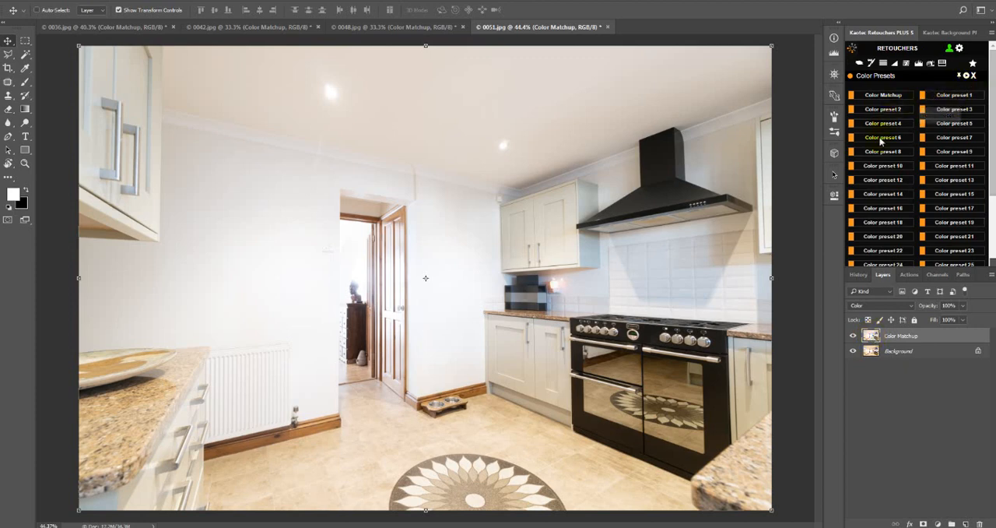
Look through the remaining color presets and return to the main Retouchers feature list.
{"action": "scroll", "coordinate": [993, 148], "scroll_direction": "down", "scroll_amount": 3}
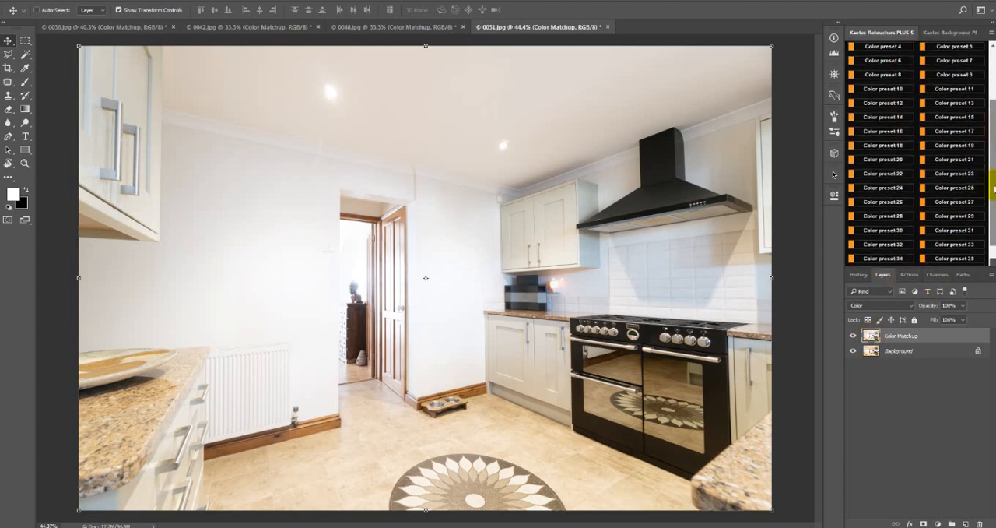
{"action": "scroll", "coordinate": [992, 154], "scroll_direction": "up", "scroll_amount": 3}
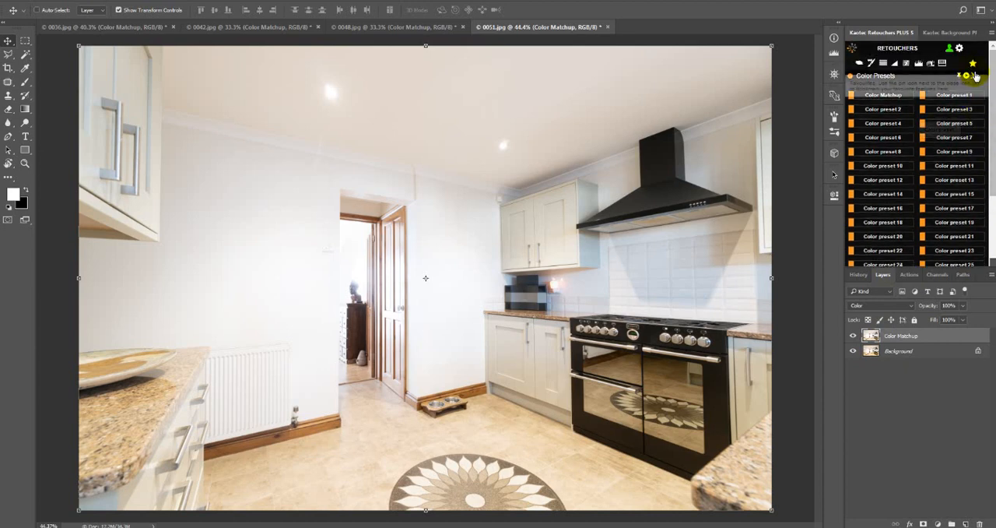
{"action": "left_click", "coordinate": [975, 75]}
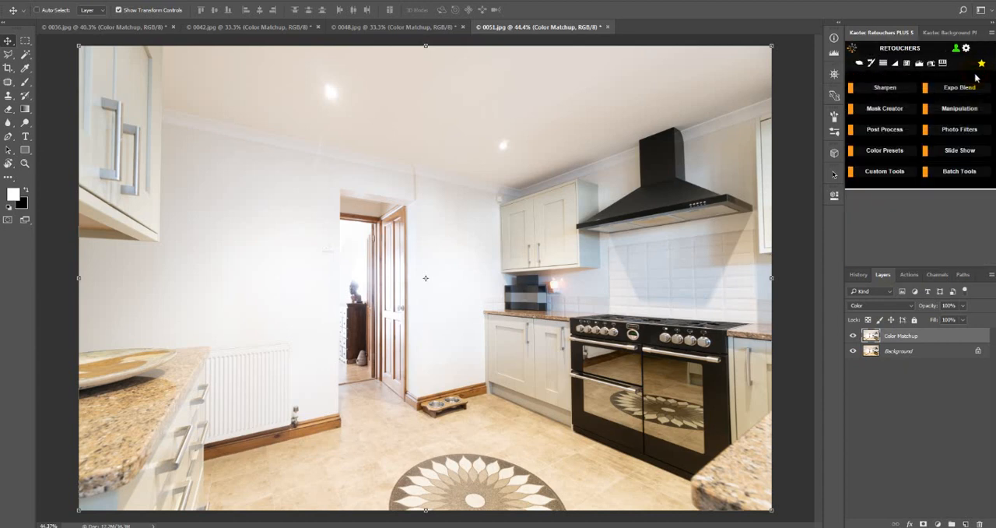